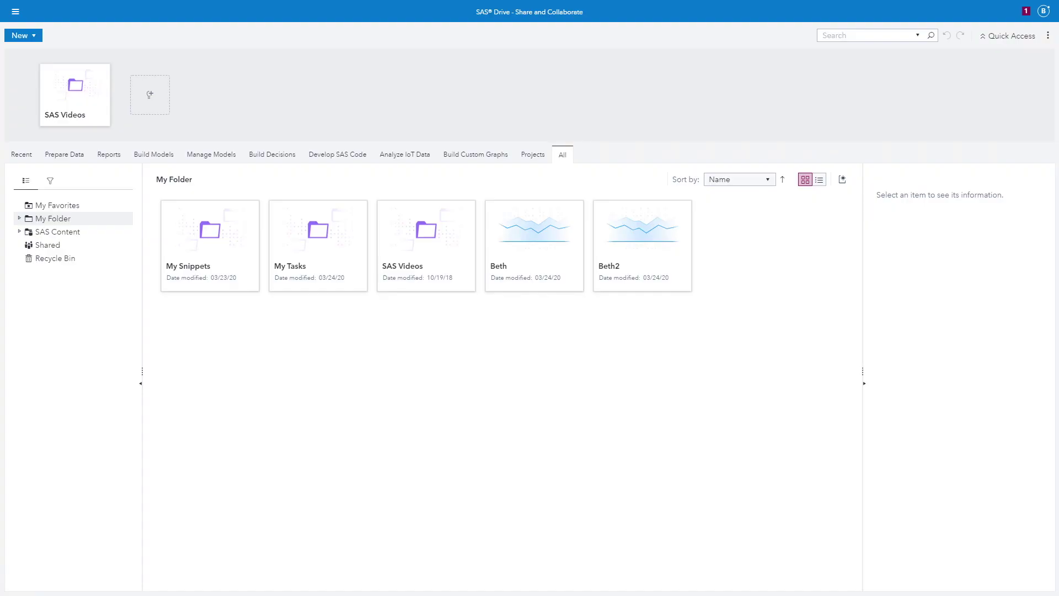
# - Open the SAS Drive side navigation menu
pyautogui.click(14, 12)
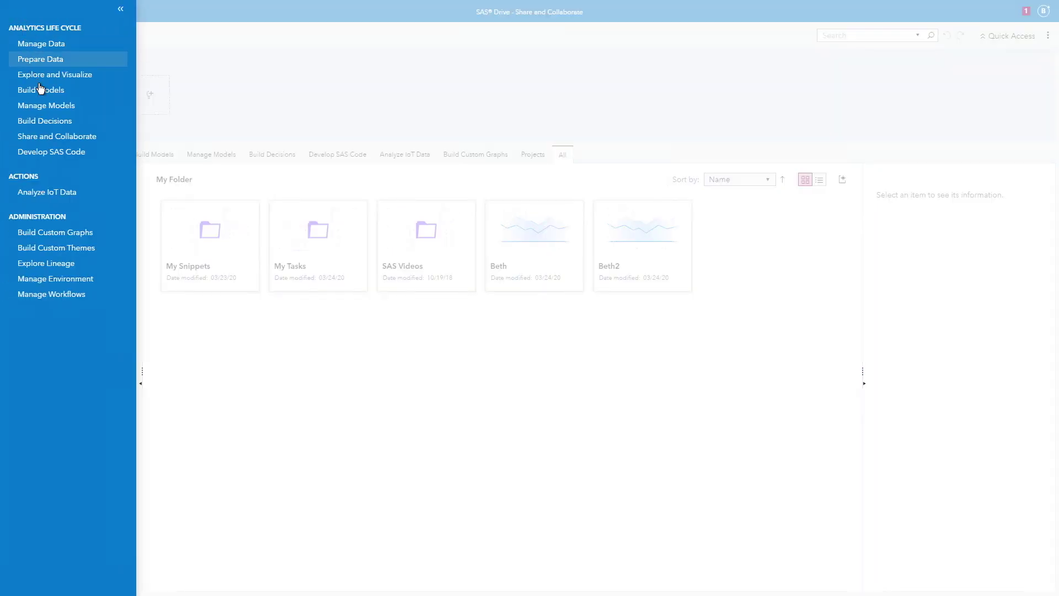
# - From Build Models, start a new project of type Forecasting
pyautogui.click(72, 93)
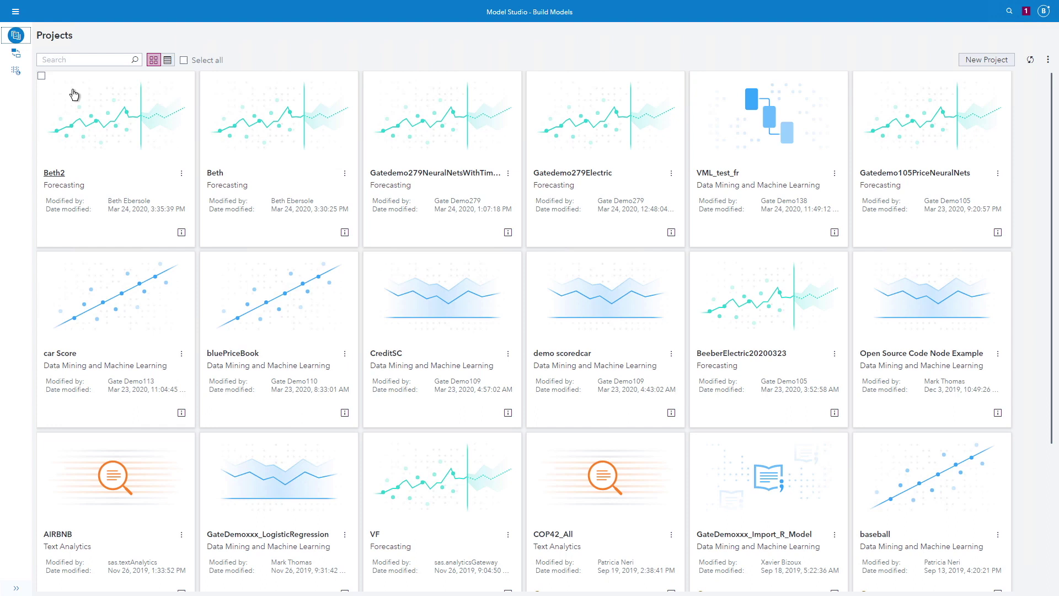
pyautogui.click(985, 60)
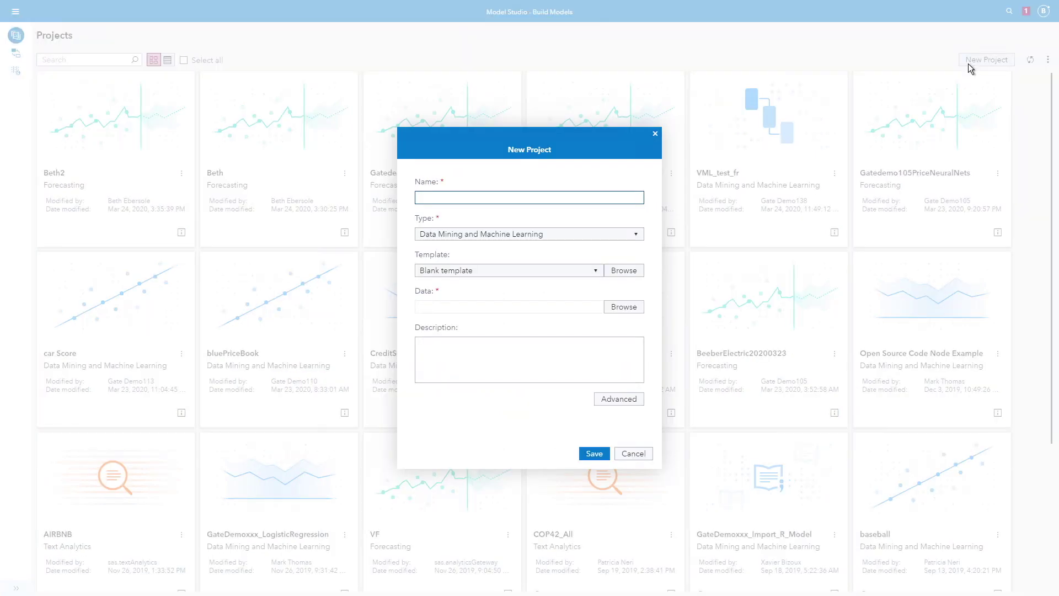
pyautogui.write('forecast')
pyautogui.click(637, 237)
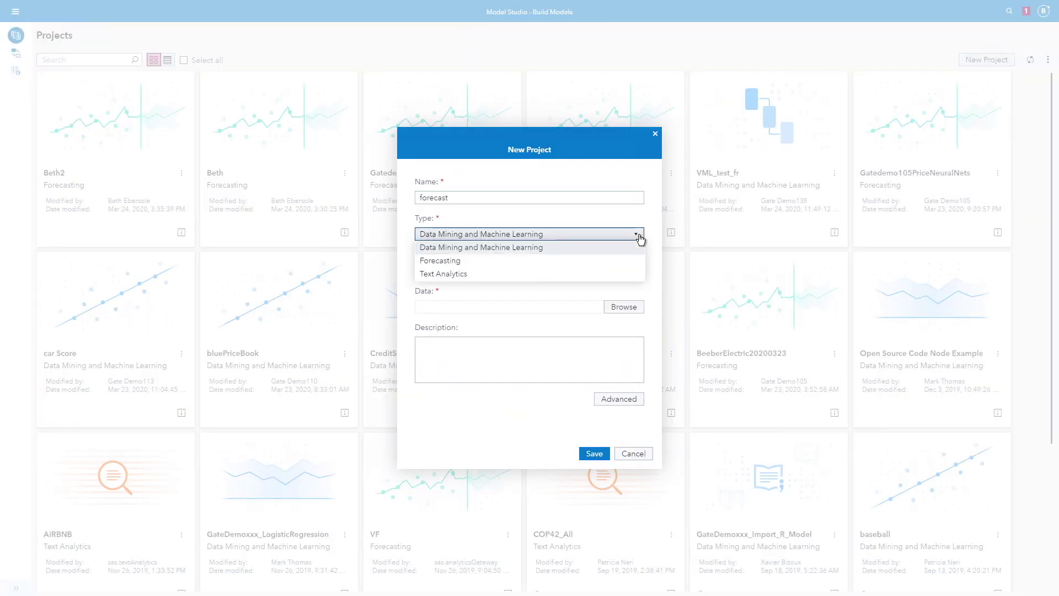
pyautogui.click(485, 263)
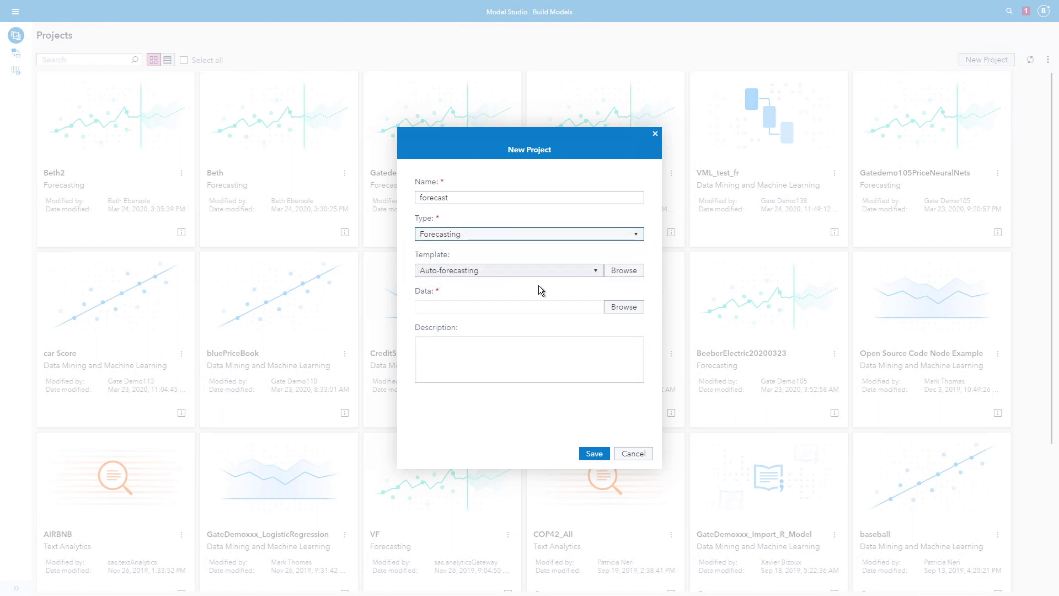
# - Choose HISTWORLDPOP as the project data and save the forecast project
pyautogui.click(629, 310)
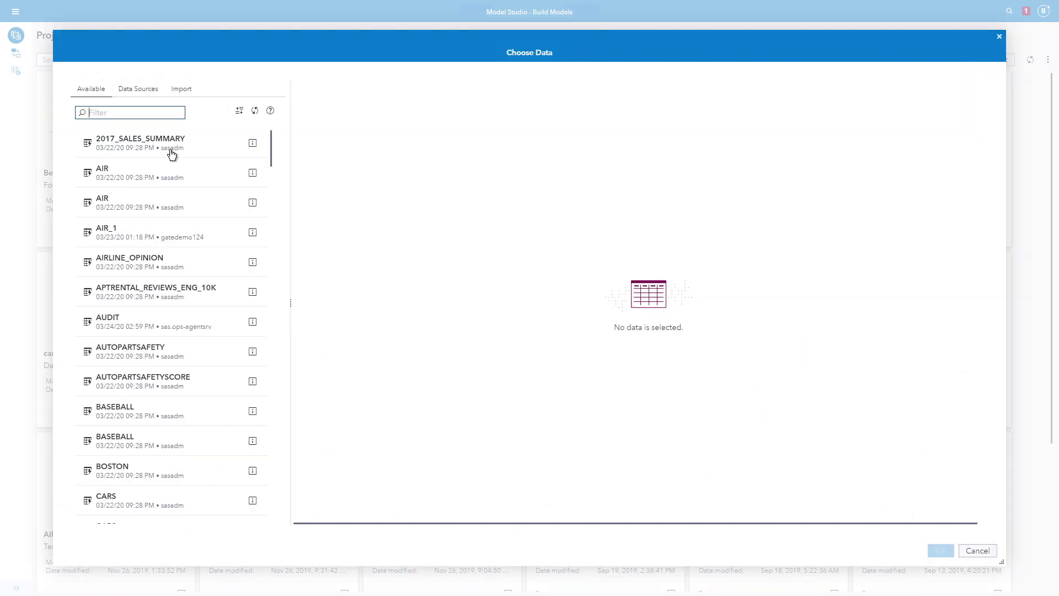
pyautogui.write('hist')
pyautogui.click(93, 137)
pyautogui.doubleClick(142, 149)
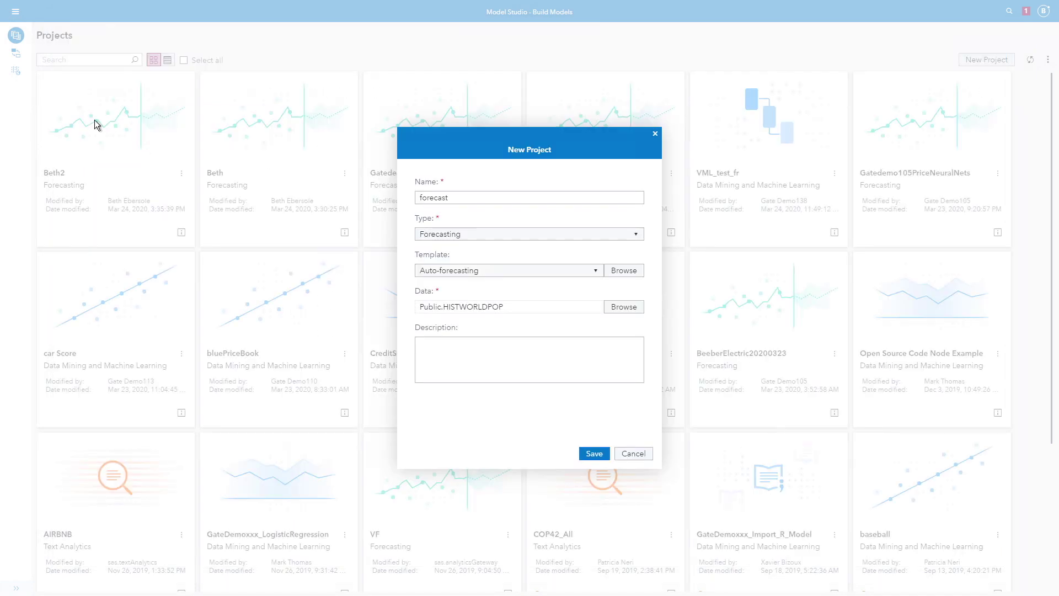
pyautogui.click(591, 453)
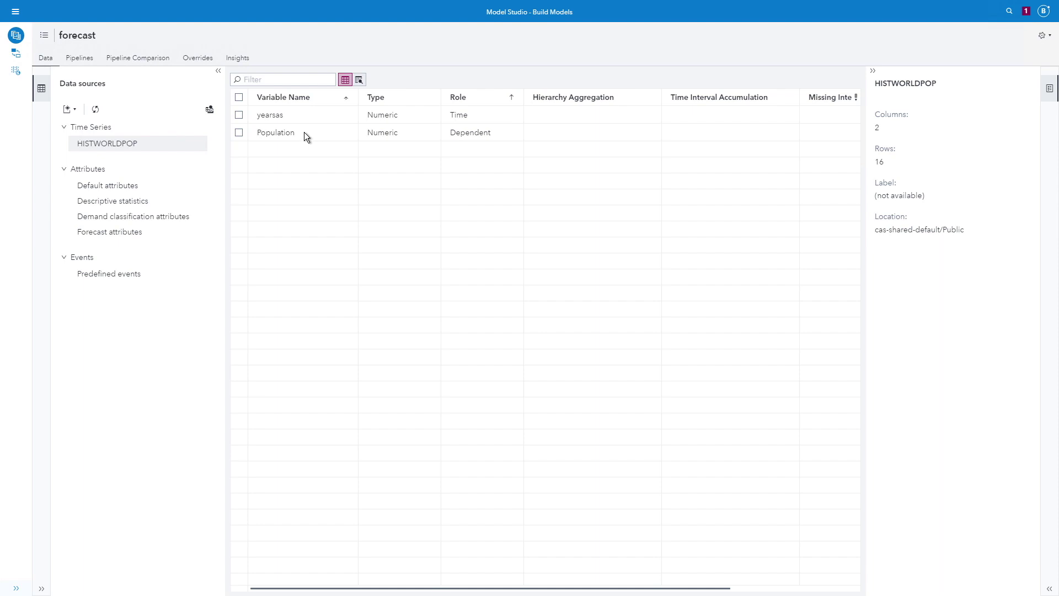
# - Switch the forecast project to its Pipelines view
pyautogui.click(80, 58)
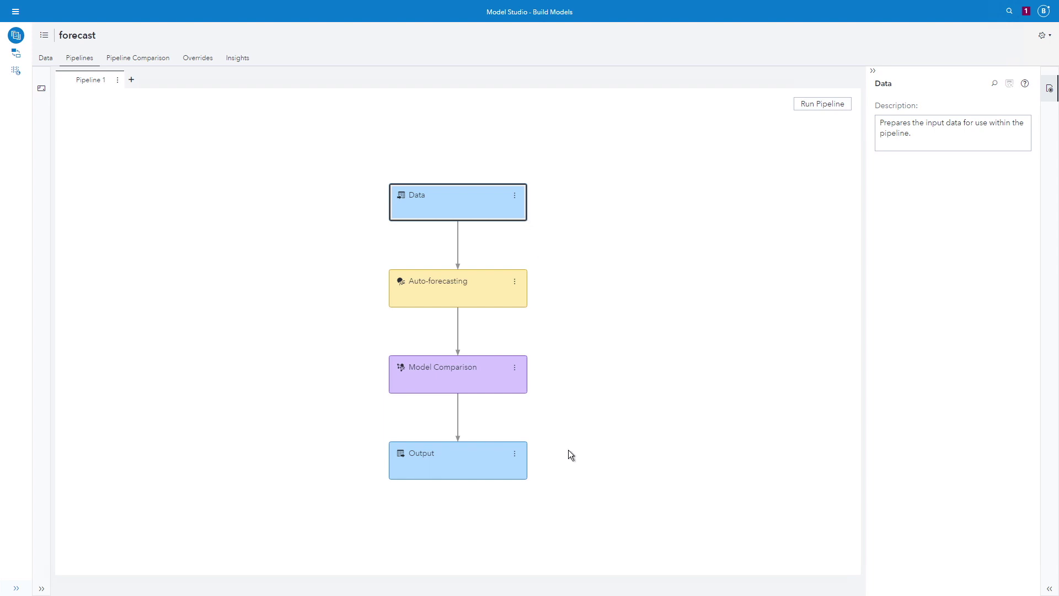
# - Run the Data, Auto-forecasting, Model Comparison and Output pipeline
pyautogui.click(821, 111)
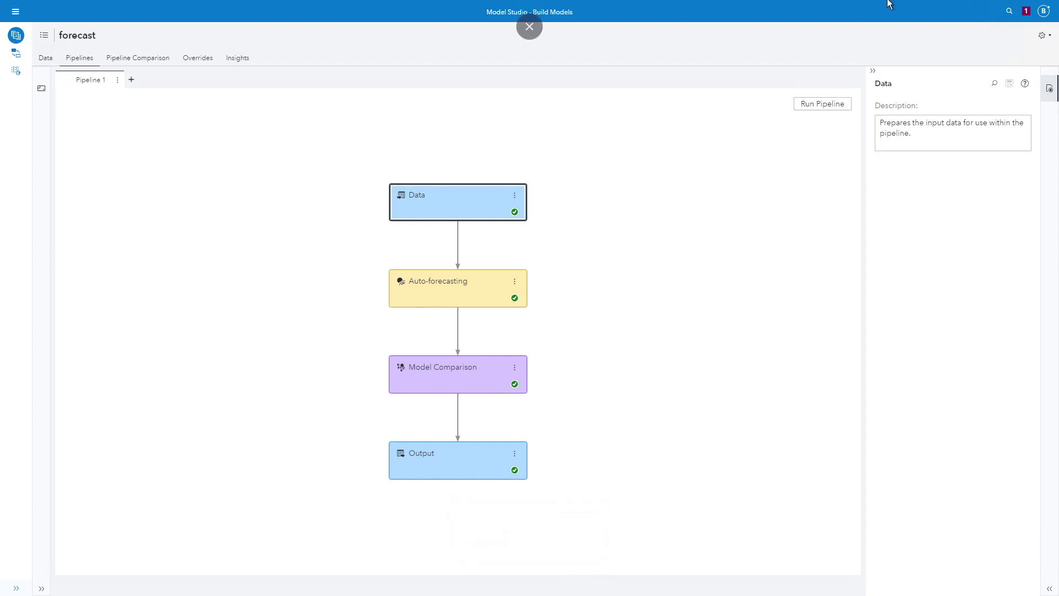
pyautogui.moveTo(458, 288)
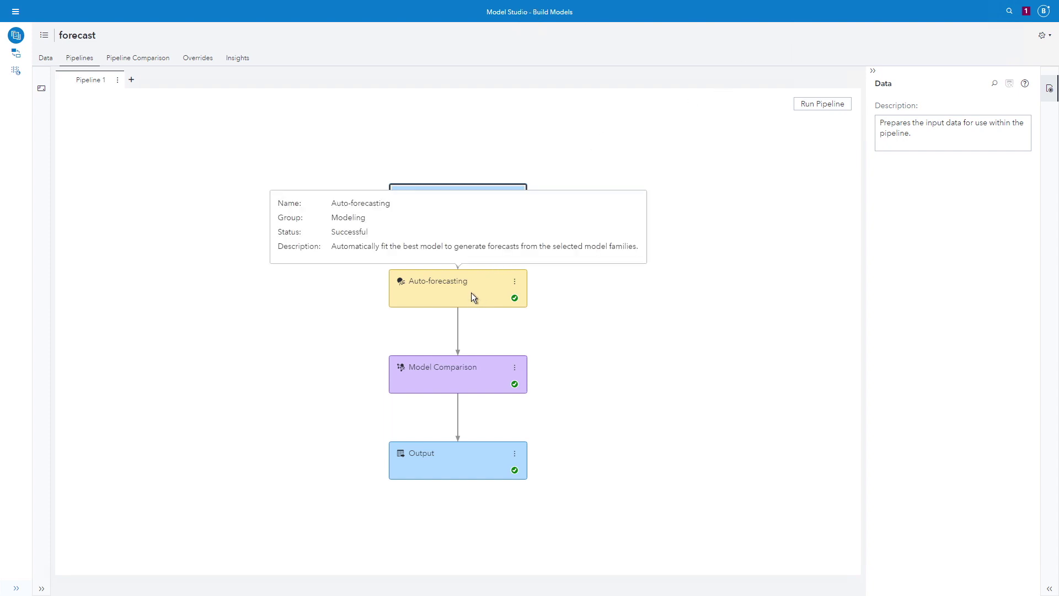
# - Open the Auto-forecasting node's forecast viewer and hide the actual data points
pyautogui.rightClick(471, 291)
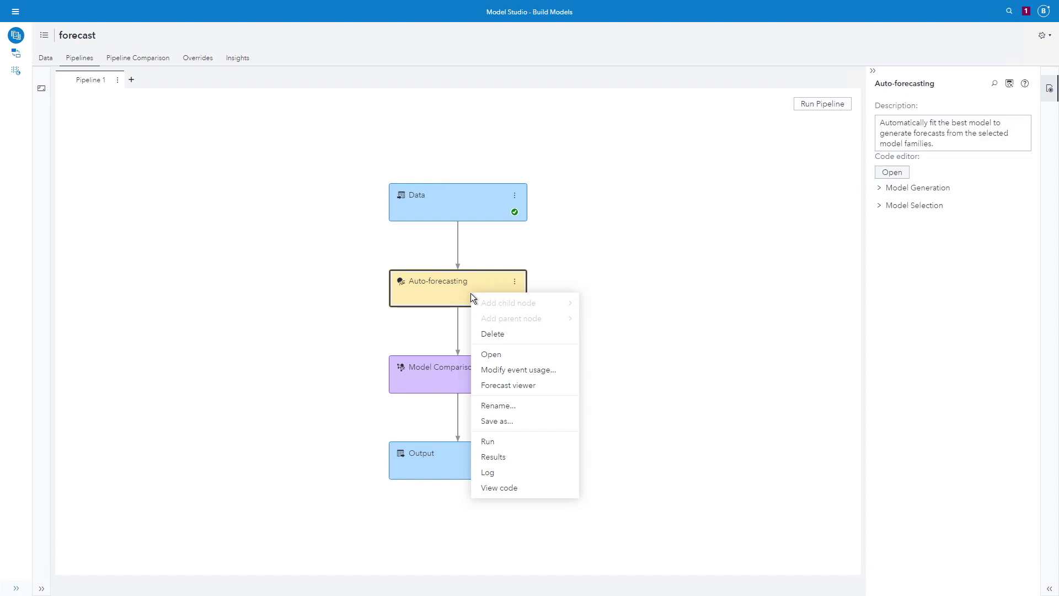
pyautogui.click(507, 385)
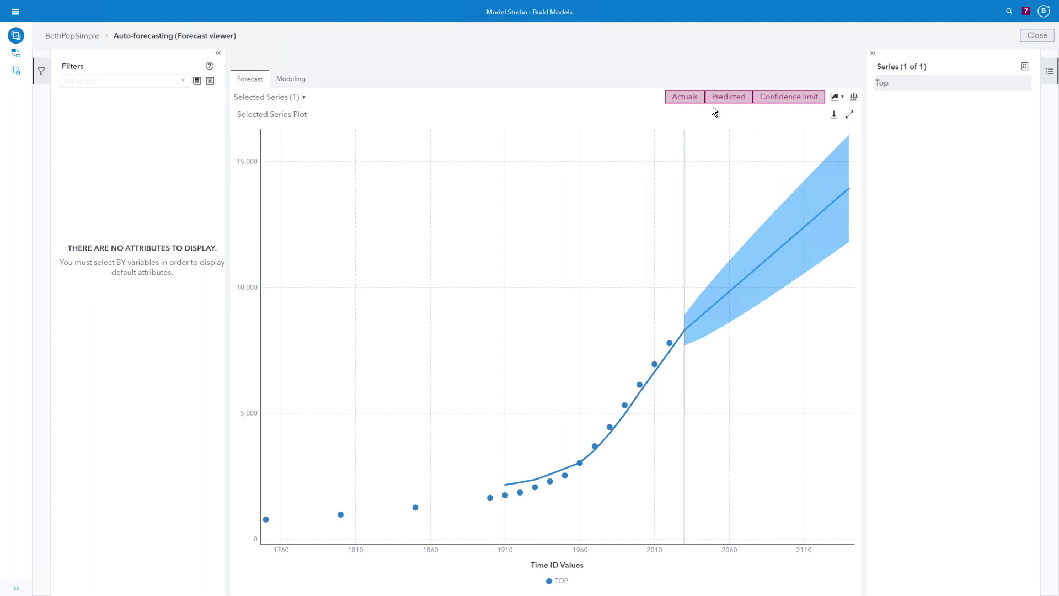
pyautogui.click(686, 98)
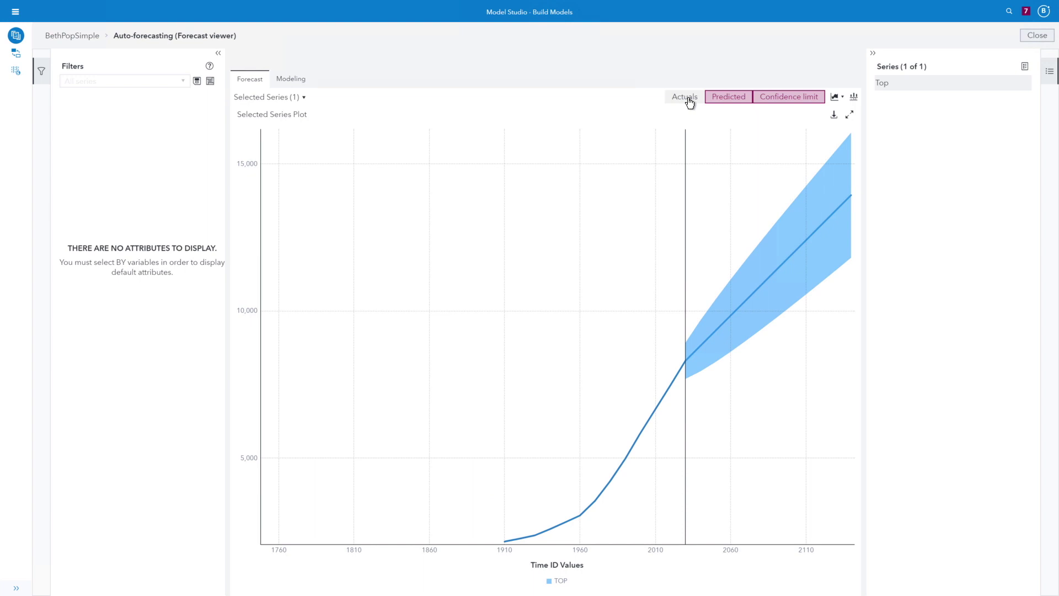
pyautogui.click(791, 102)
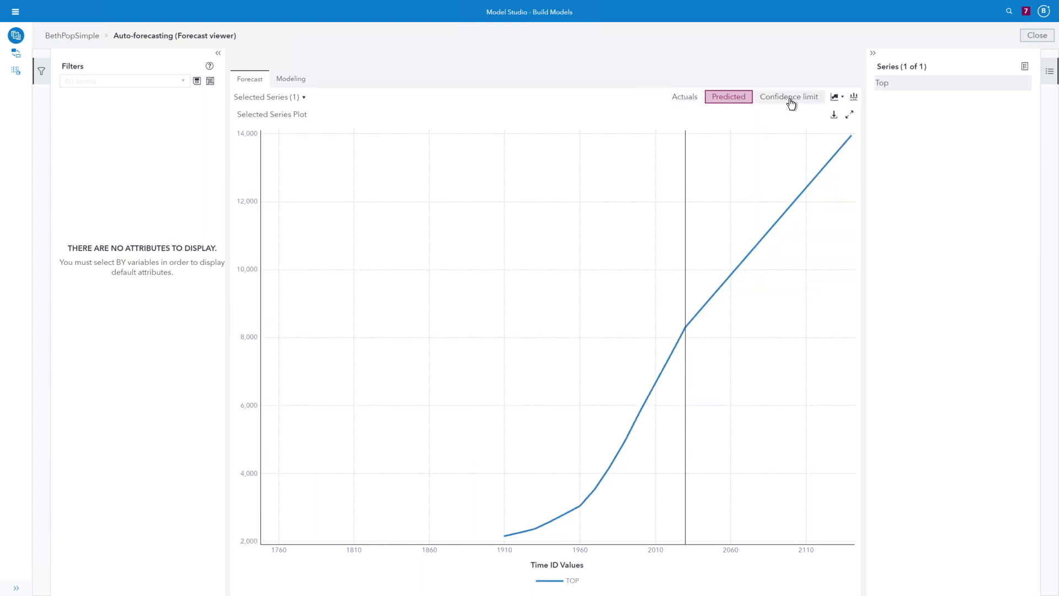
pyautogui.click(680, 101)
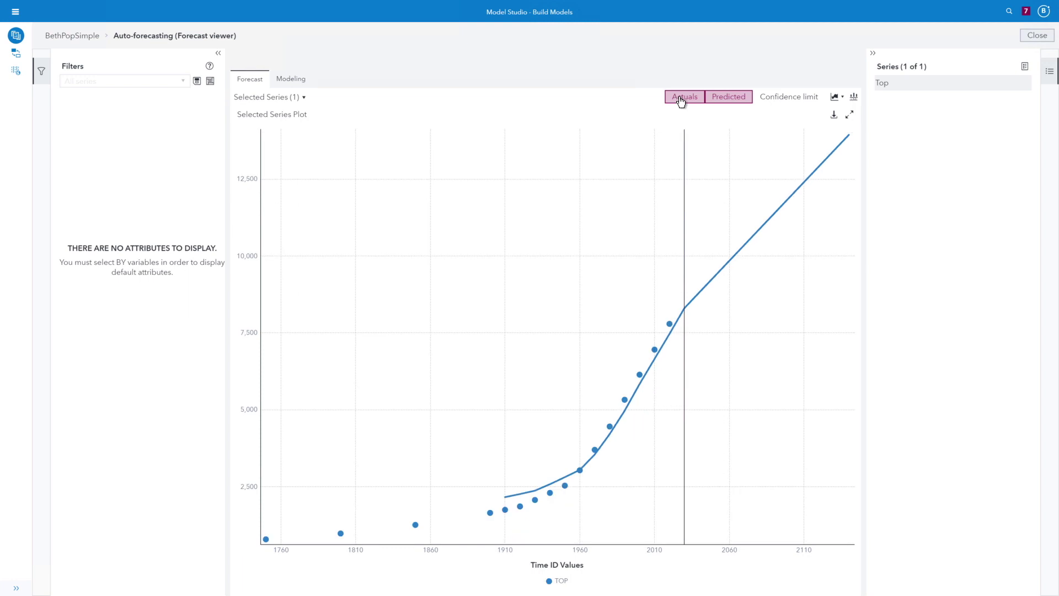
pyautogui.click(727, 102)
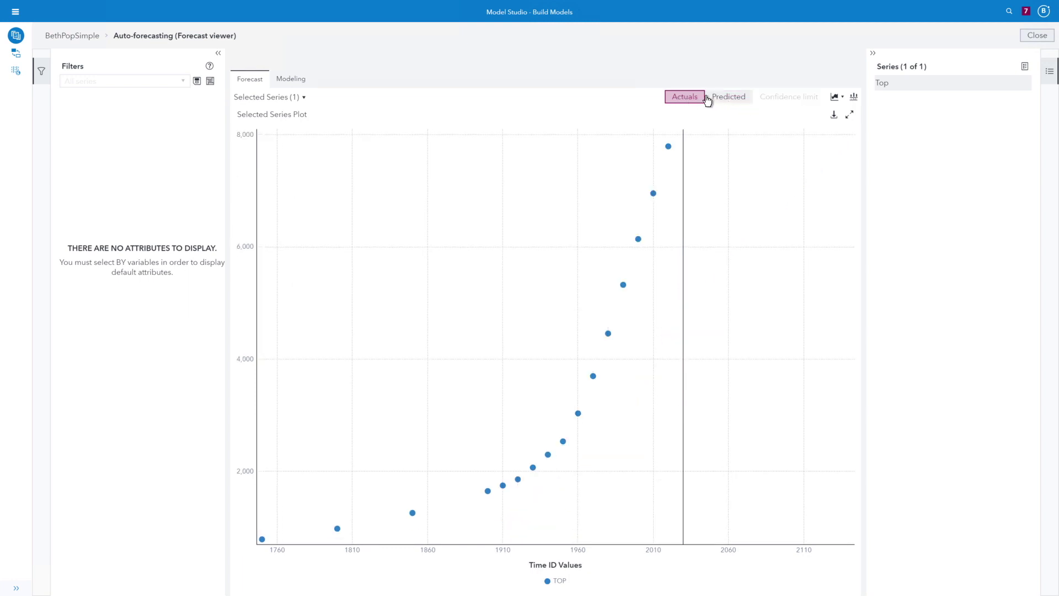
pyautogui.click(730, 99)
pyautogui.click(778, 99)
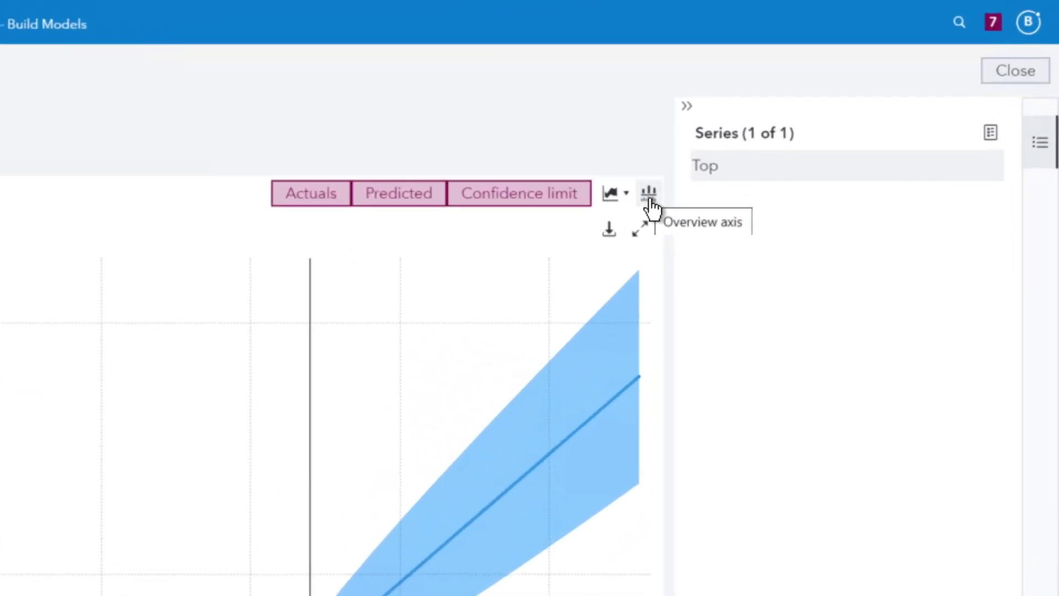
pyautogui.click(536, 250)
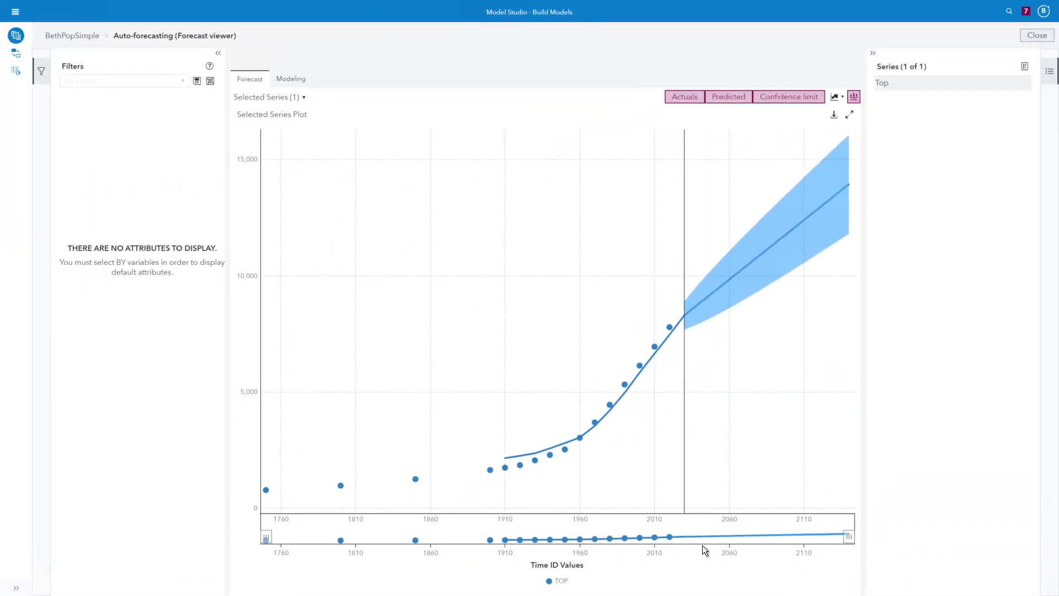
pyautogui.moveTo(847, 538)
pyautogui.mouseDown()
pyautogui.moveTo(569, 546)
pyautogui.moveTo(856, 538)
pyautogui.mouseUp()
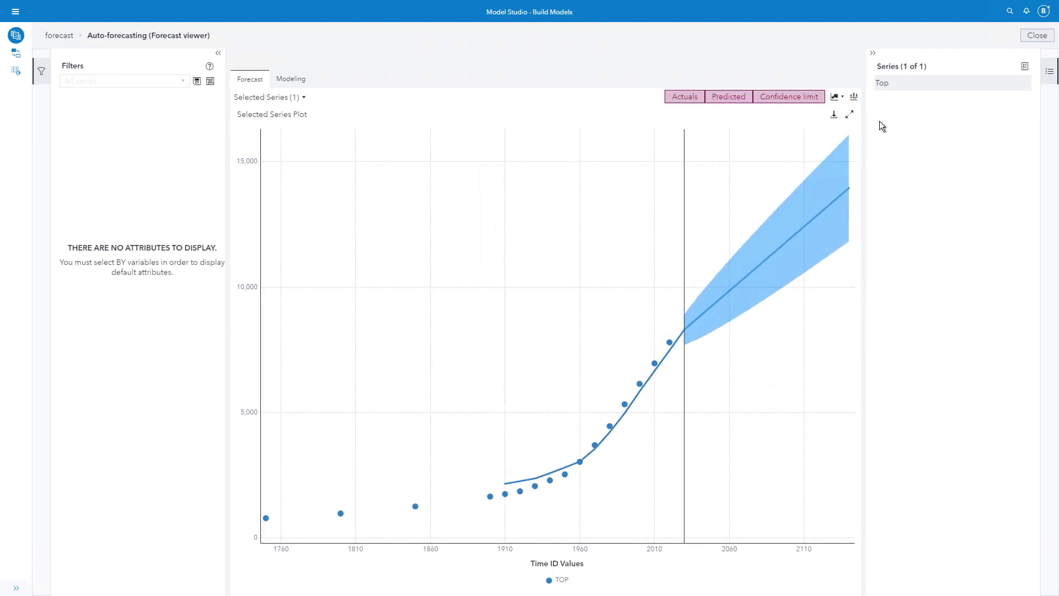
# - Download the plotted TOP series data as CSV and open the downloaded file
pyautogui.click(834, 116)
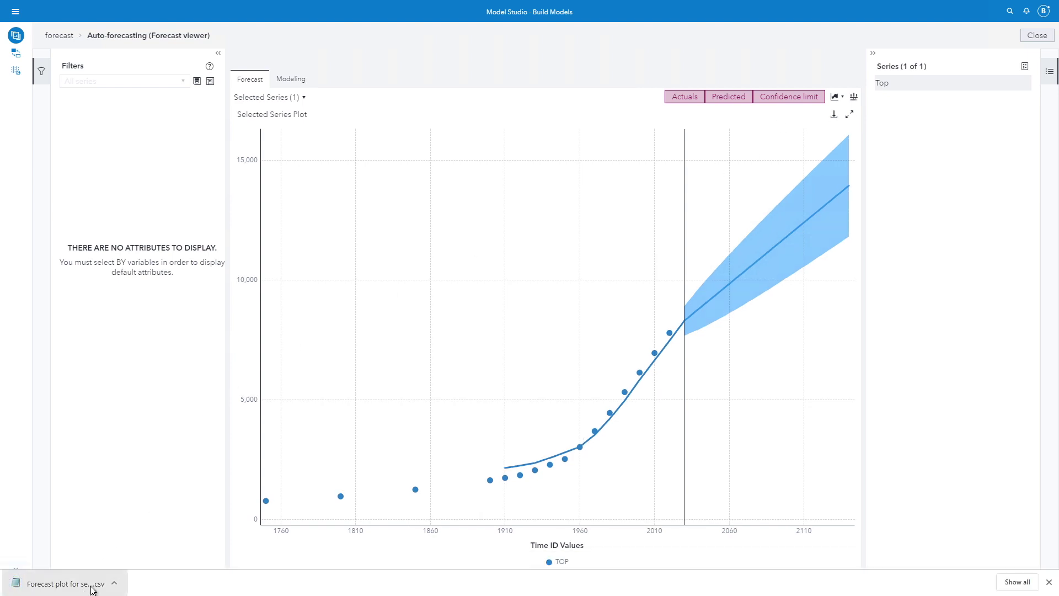
pyautogui.click(64, 584)
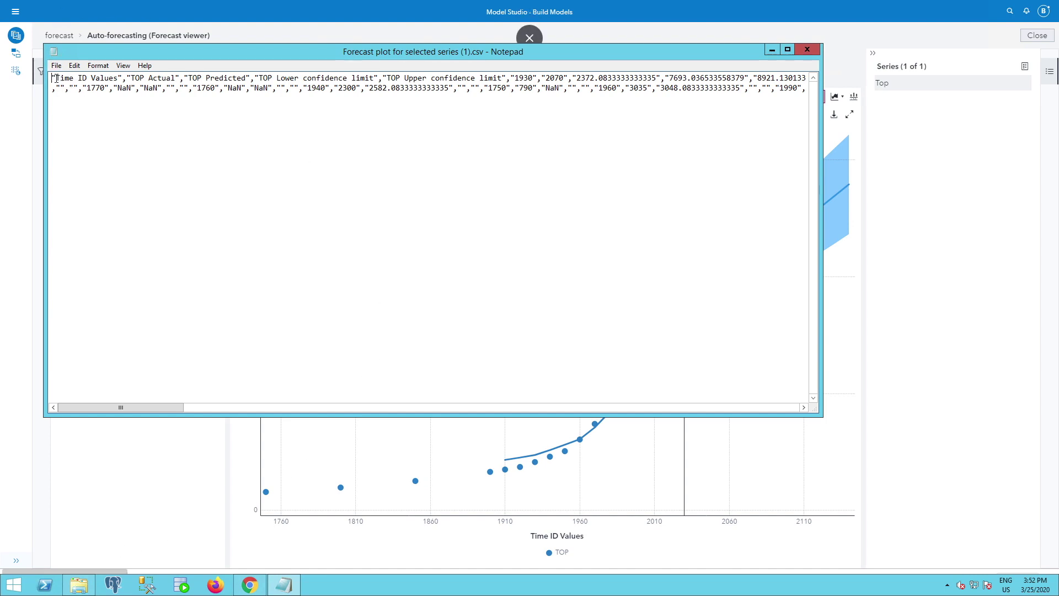
# - Highlight the Time ID, TOP Actual and confidence-limit headers, then enlarge the envelope plot
pyautogui.moveTo(56, 79); pyautogui.dragTo(114, 78)
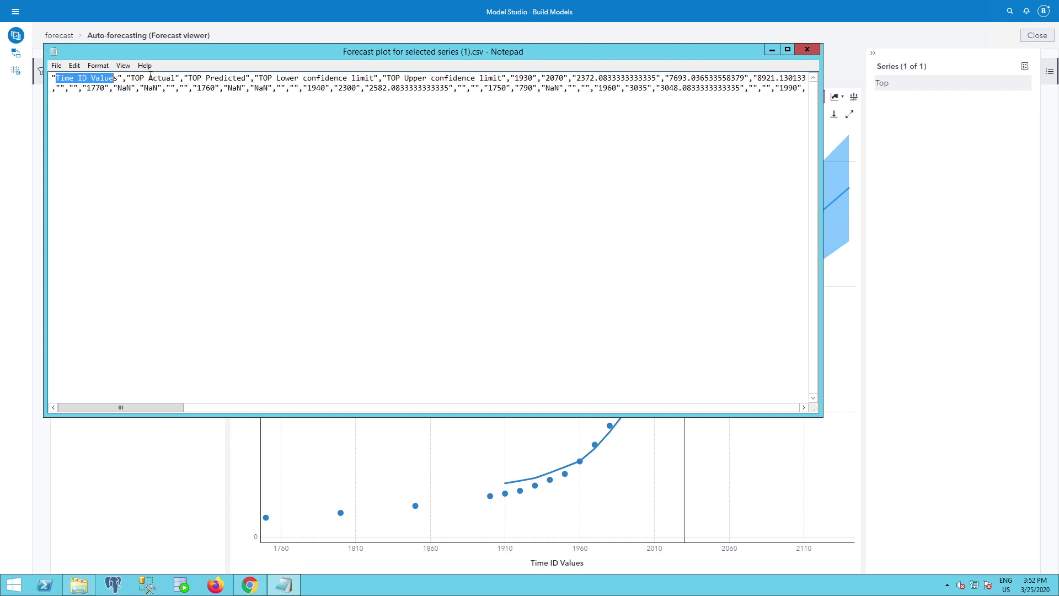
pyautogui.moveTo(150, 78); pyautogui.dragTo(386, 79)
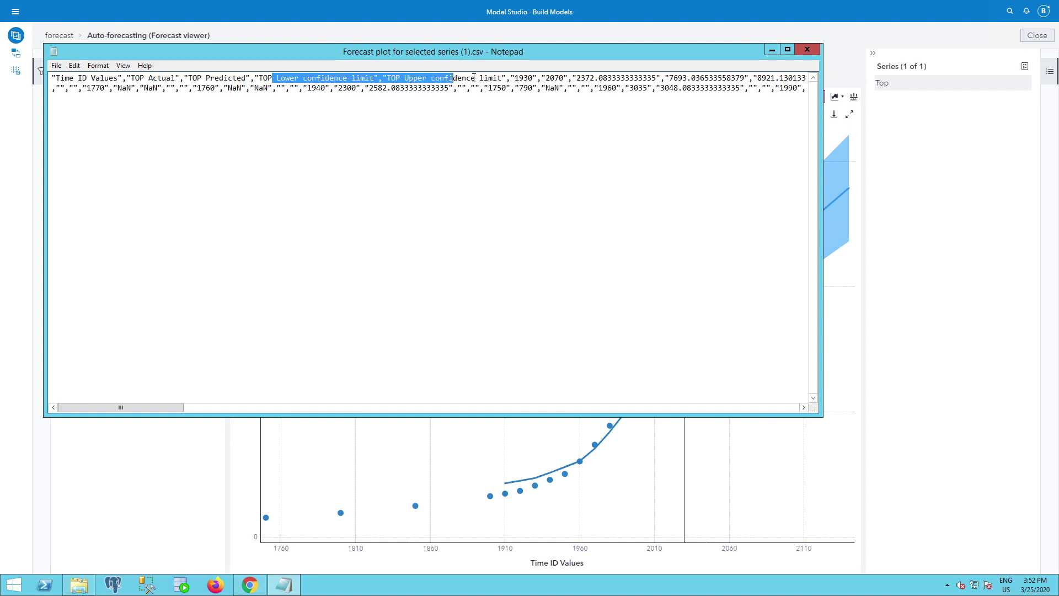
pyautogui.moveTo(385, 78); pyautogui.dragTo(500, 78)
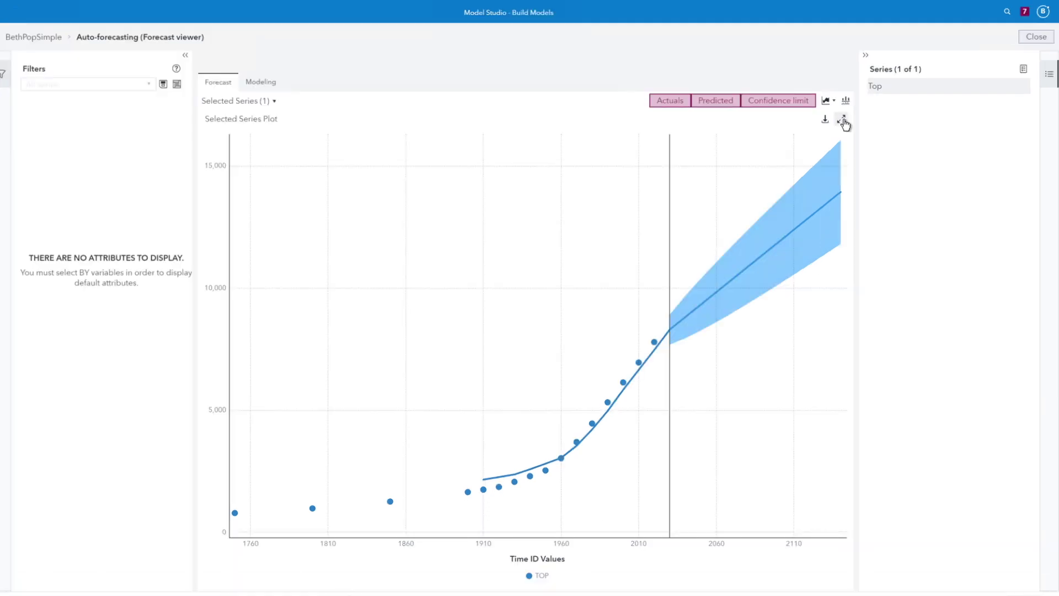
pyautogui.click(842, 120)
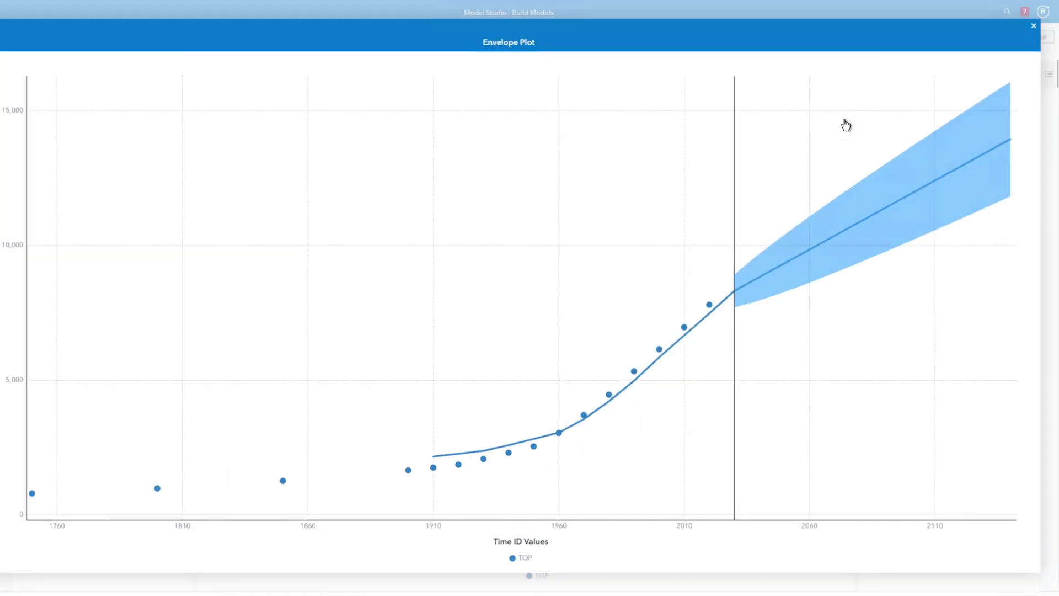
# - Close the full-size envelope plot and check which values it includes
pyautogui.click(1034, 27)
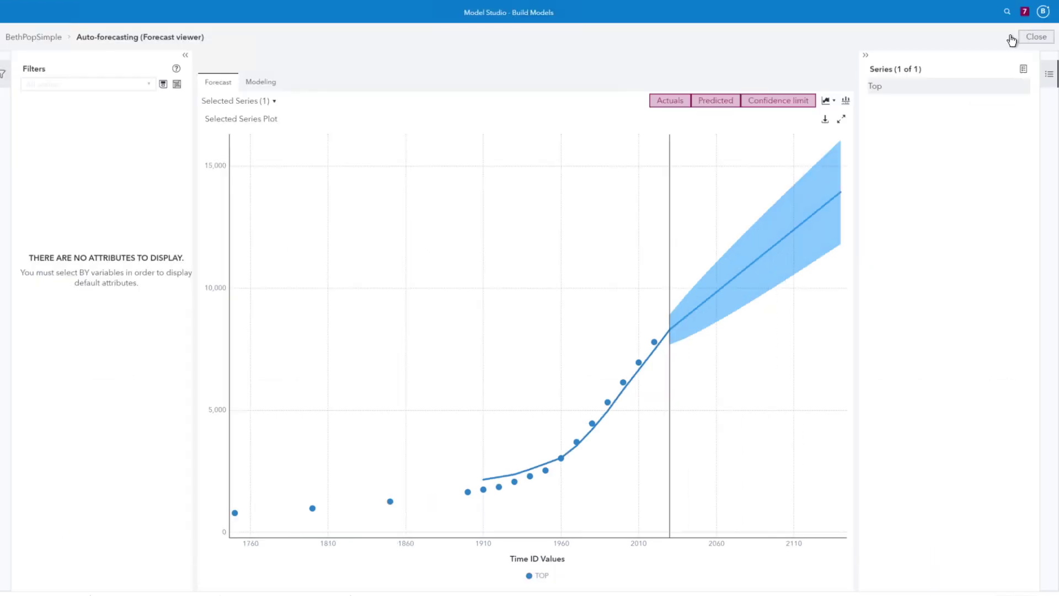
pyautogui.click(834, 104)
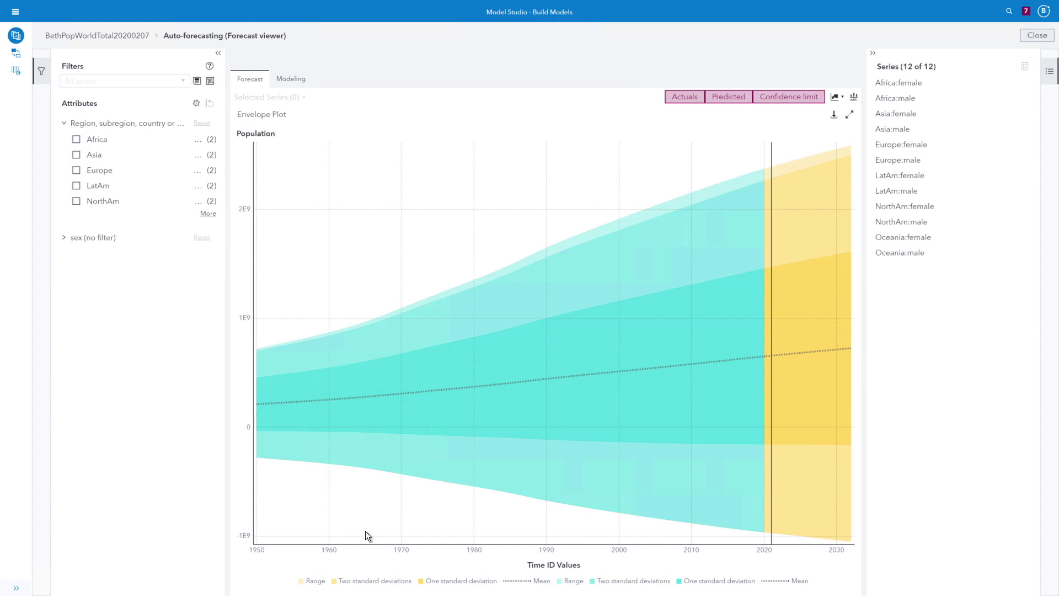
# - Expand the sex filter to female and male, and browse the regions without filtering
pyautogui.click(64, 240)
pyautogui.click(207, 213)
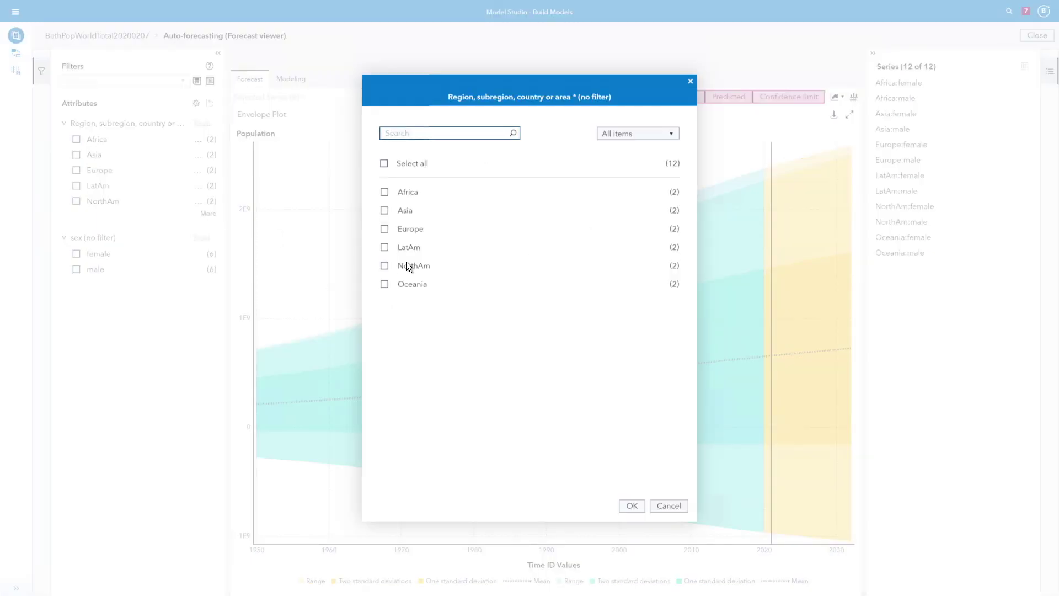
pyautogui.click(677, 508)
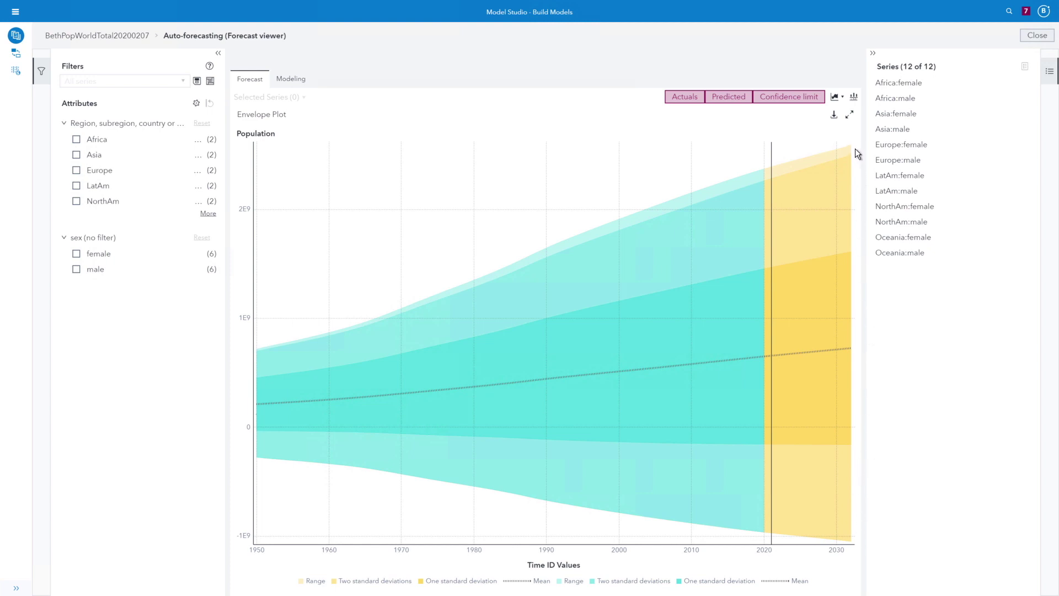
# - Uncheck Actual values, then Predicted values, in the envelope plot's value list
pyautogui.click(844, 97)
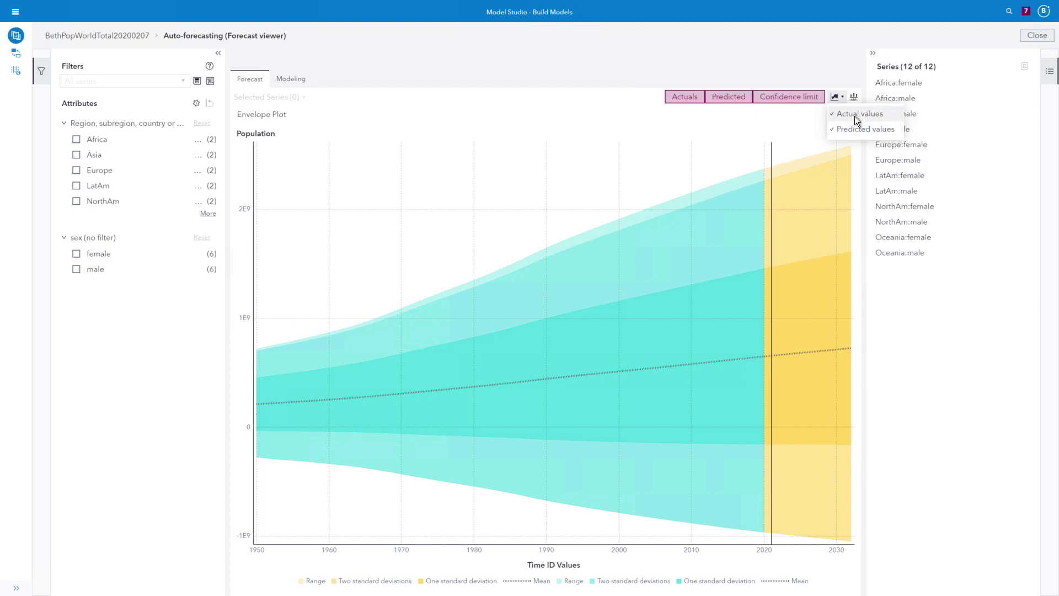
pyautogui.click(854, 116)
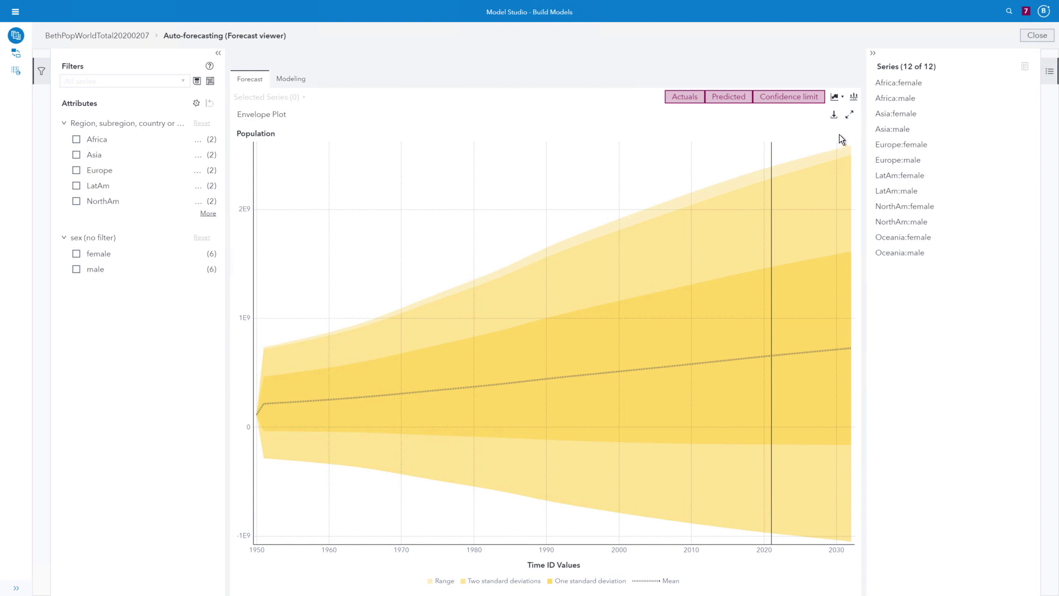
pyautogui.click(845, 99)
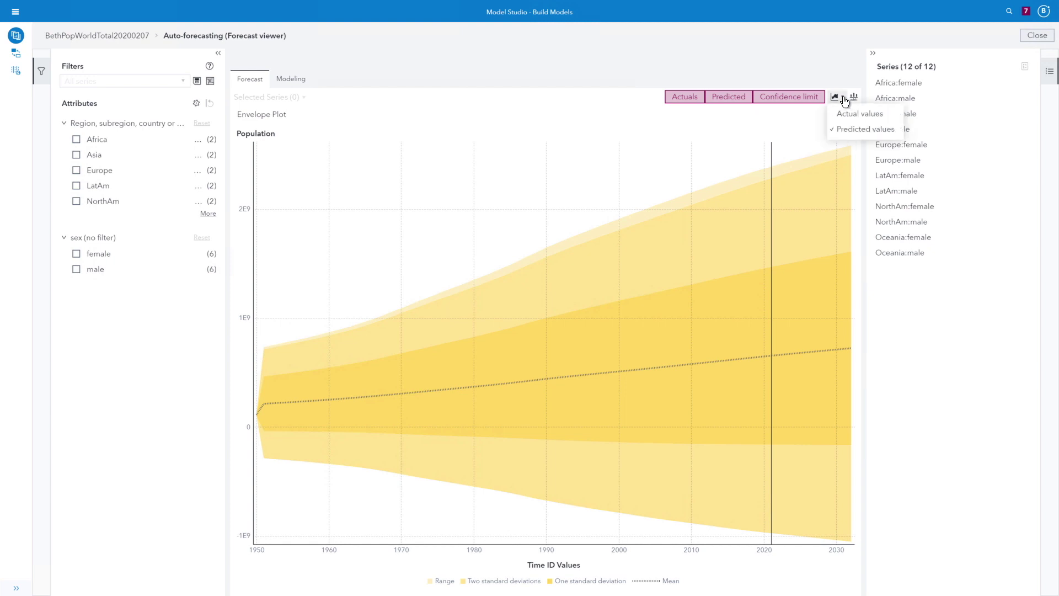
pyautogui.click(848, 129)
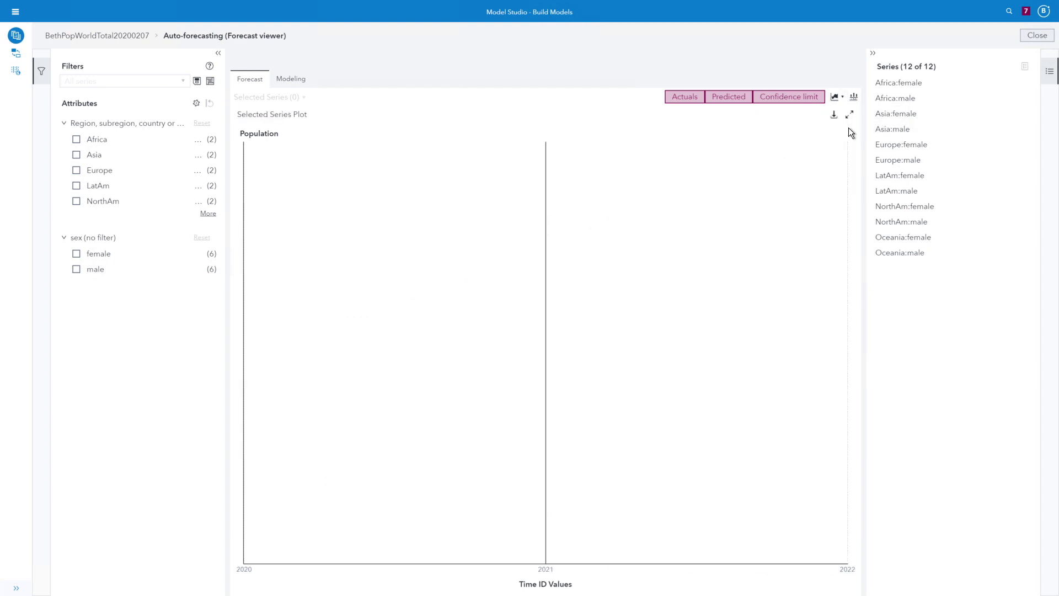
# - Select the Africa, Asia, Europe, LatAm and NorthAm female series together for plotting
pyautogui.click(902, 89)
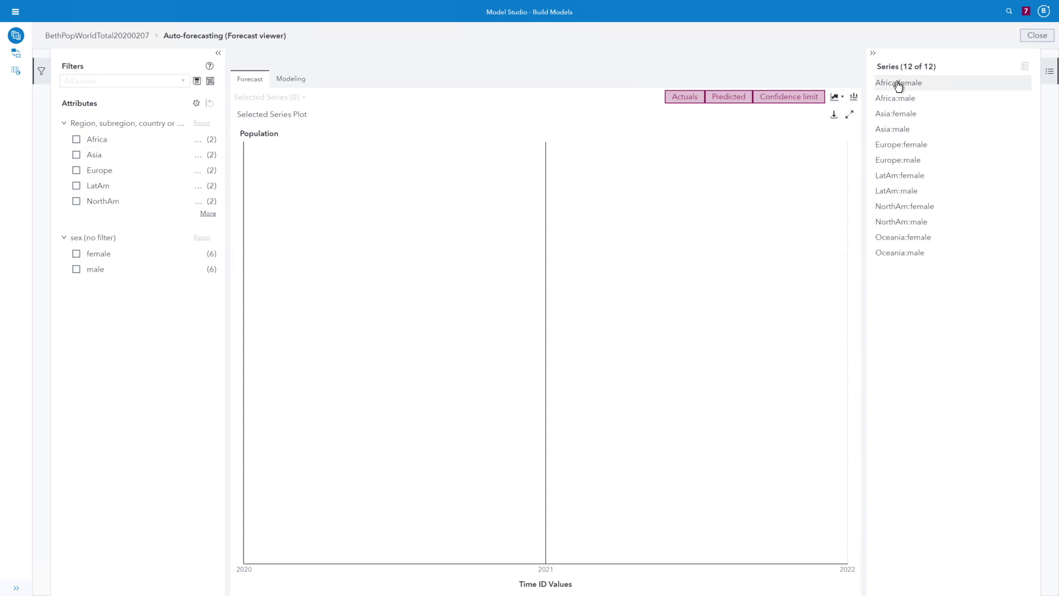
pyautogui.click(897, 87)
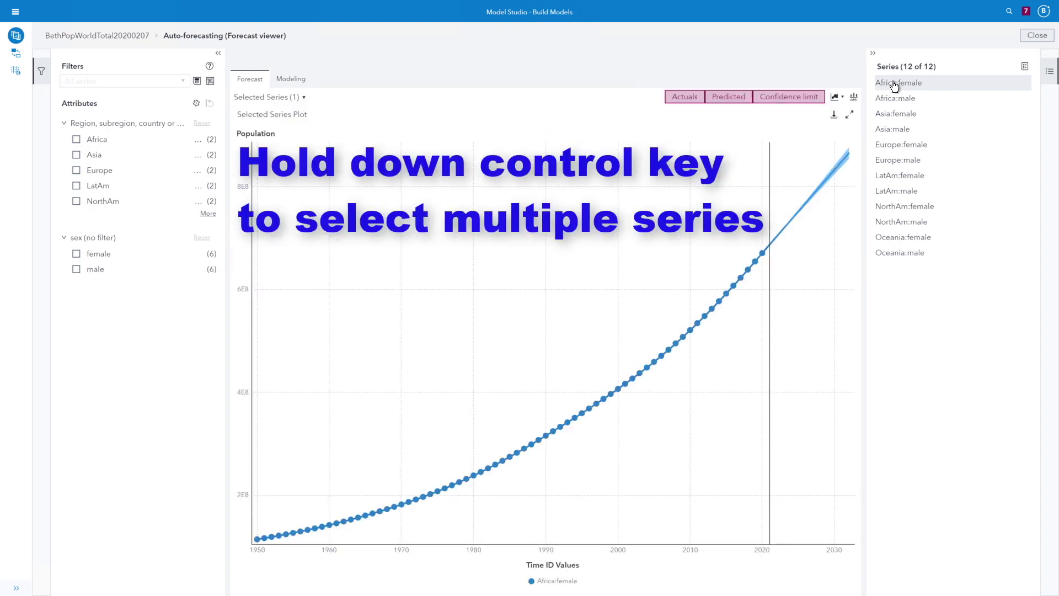
pyautogui.keyDown('ctrl'); pyautogui.click(898, 116); pyautogui.keyUp('ctrl')
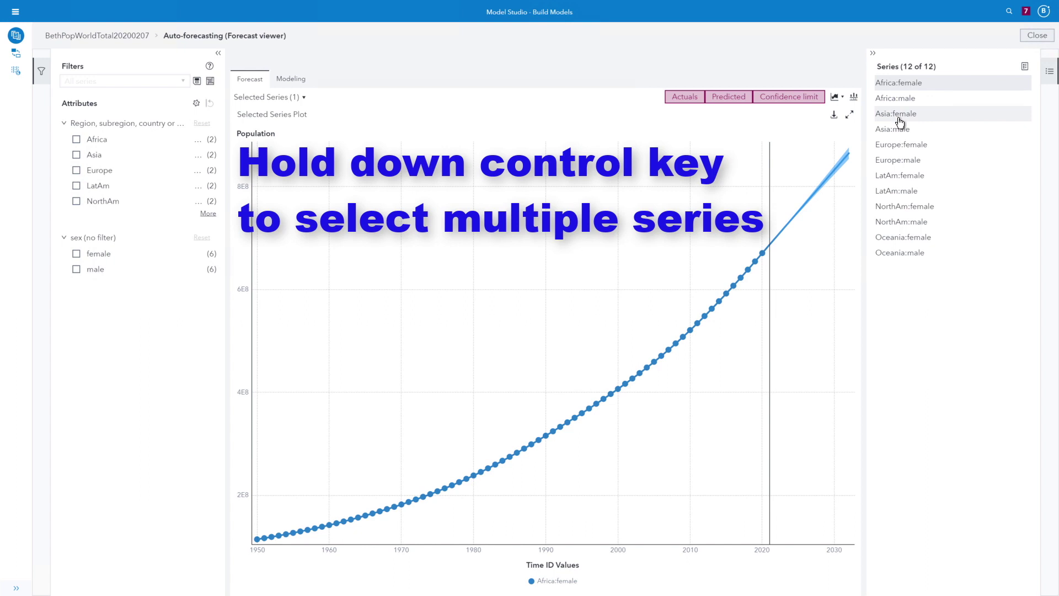
pyautogui.keyDown('ctrl'); pyautogui.click(900, 146); pyautogui.keyUp('ctrl')
pyautogui.keyDown('ctrl'); pyautogui.click(899, 177); pyautogui.keyUp('ctrl')
pyautogui.keyDown('ctrl'); pyautogui.click(899, 206); pyautogui.keyUp('ctrl')
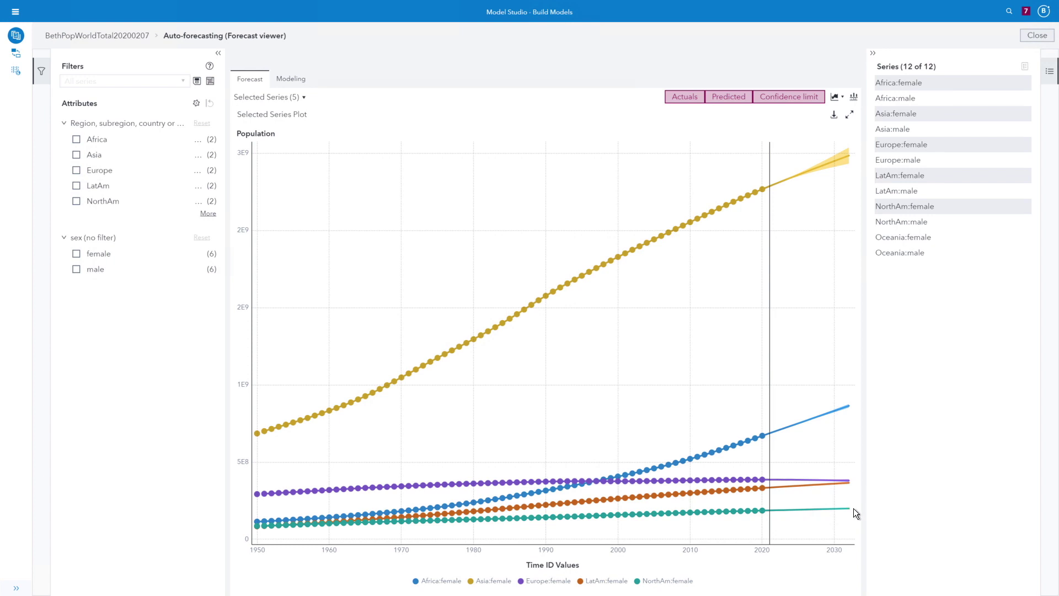
pyautogui.click(835, 97)
# - Toggle the envelope plot and its predicted values off, then deselect Asia:female
pyautogui.click(853, 112)
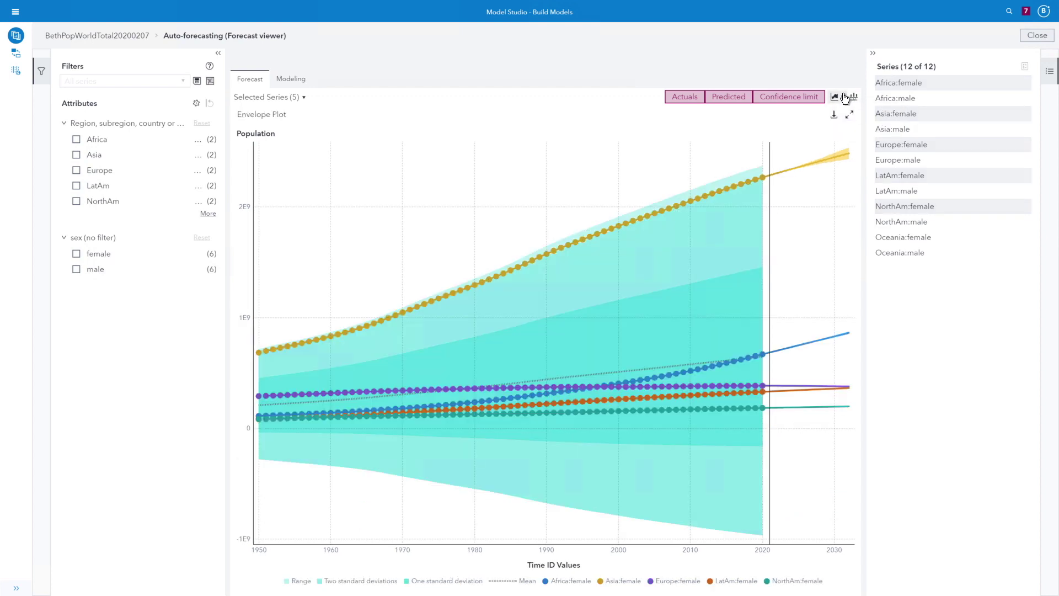
pyautogui.click(836, 97)
pyautogui.click(858, 126)
pyautogui.click(836, 97)
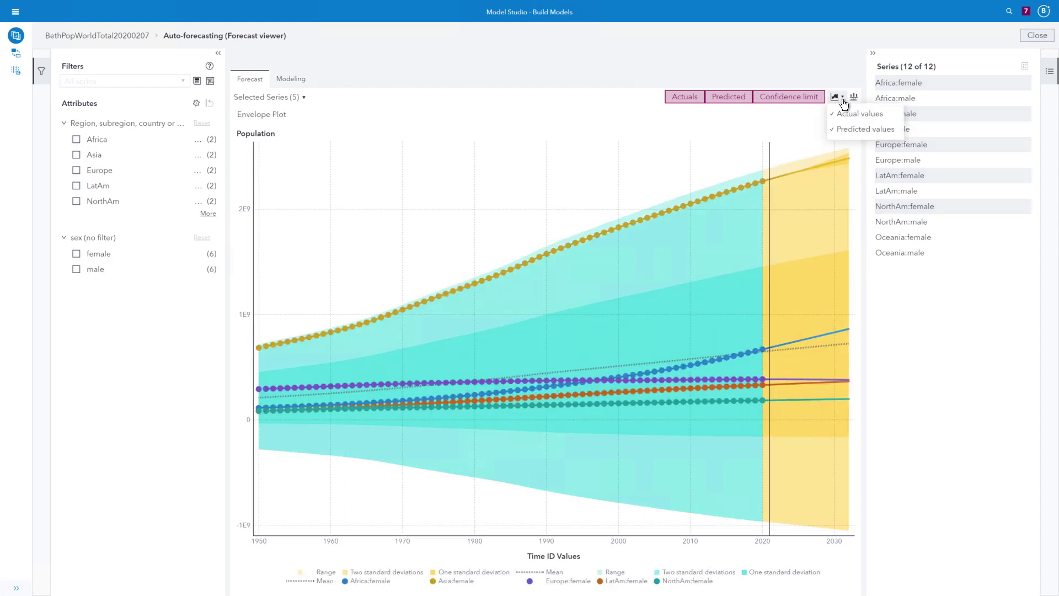
pyautogui.click(854, 129)
pyautogui.click(837, 98)
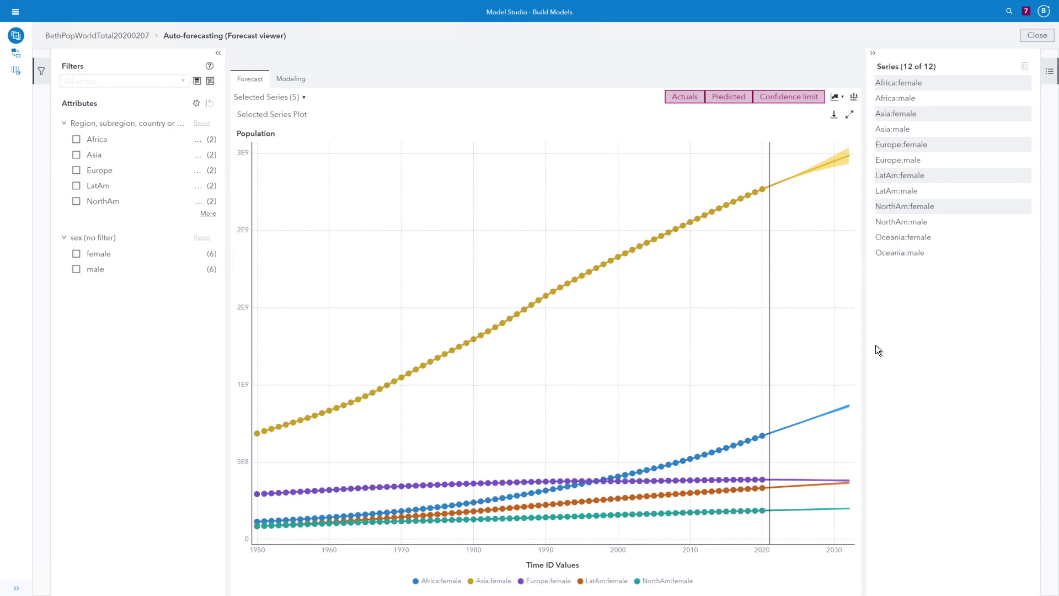
pyautogui.keyDown('ctrl'); pyautogui.click(902, 120); pyautogui.keyUp('ctrl')
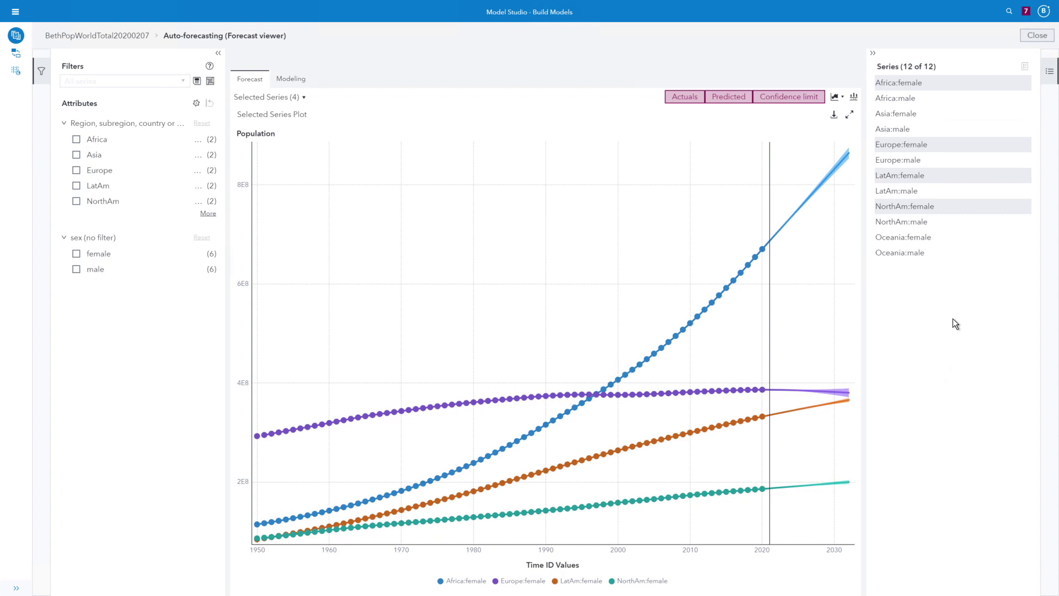
# - Deselect the Africa, Europe and LatAm female series and add NorthAm:male
pyautogui.click(930, 86)
pyautogui.click(936, 145)
pyautogui.click(940, 175)
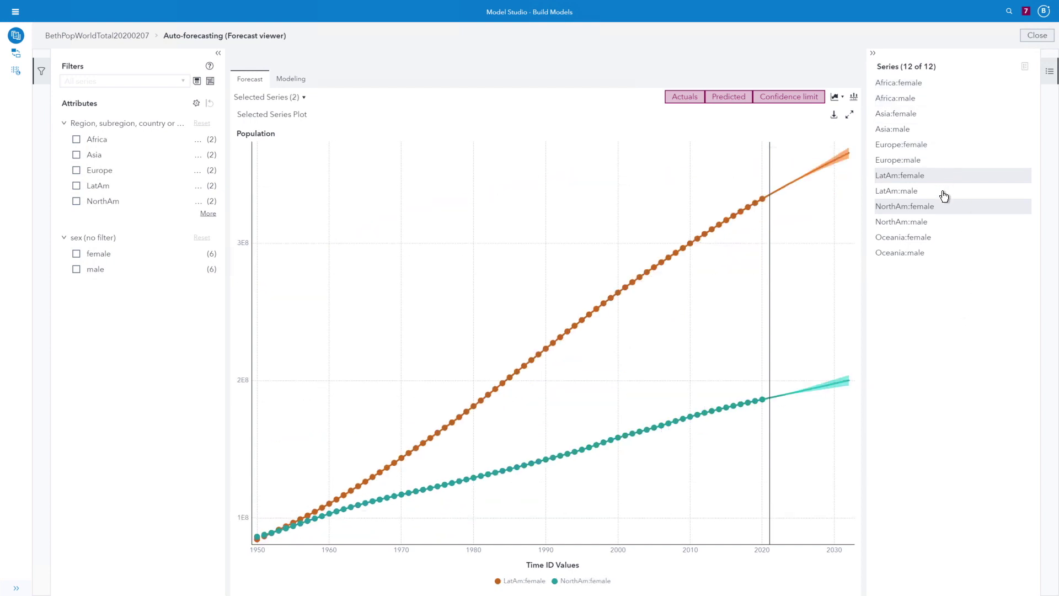
pyautogui.click(925, 222)
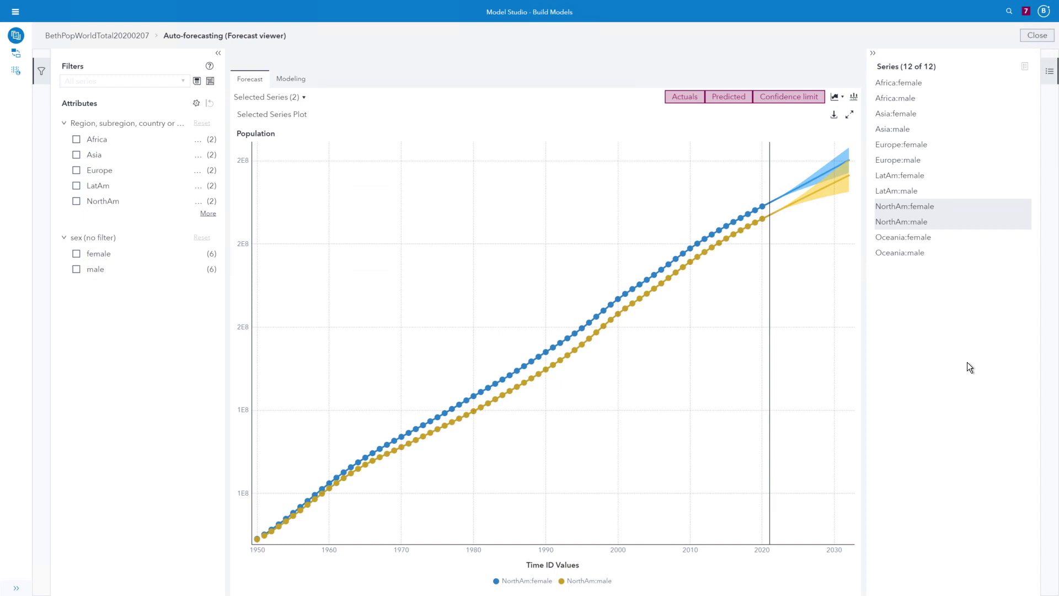
# - Keep only Predicted and Confidence limit on, hide Actuals, and collapse the Series panel
pyautogui.click(786, 100)
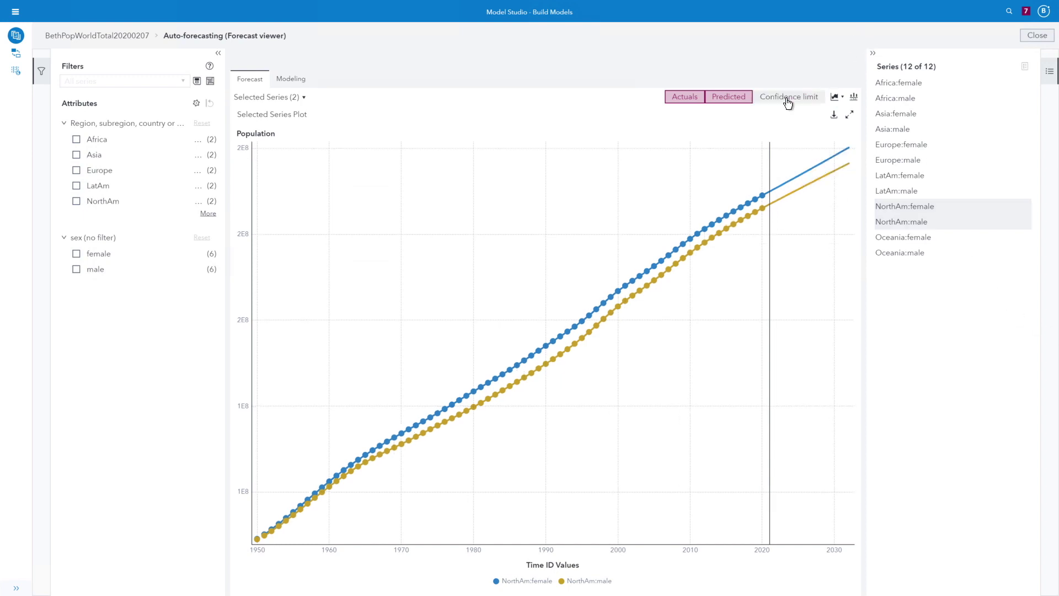
pyautogui.click(735, 100)
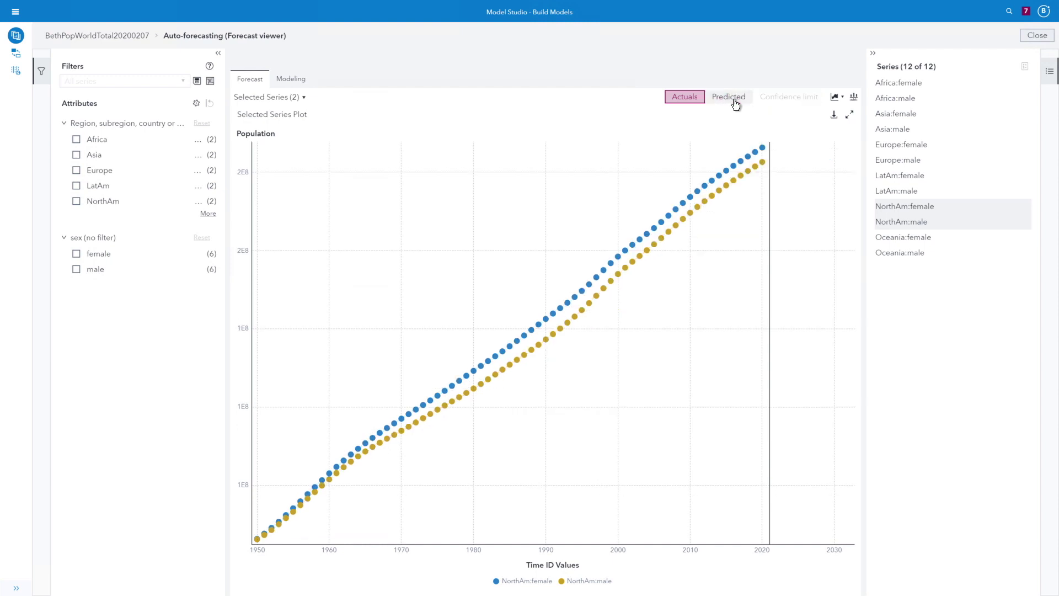
pyautogui.click(730, 100)
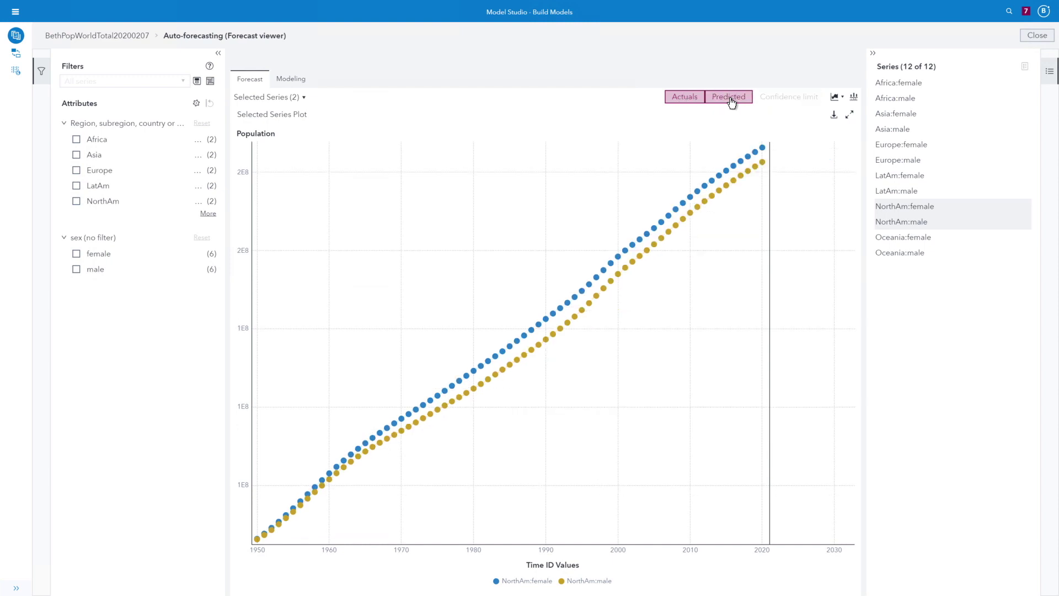
pyautogui.click(692, 99)
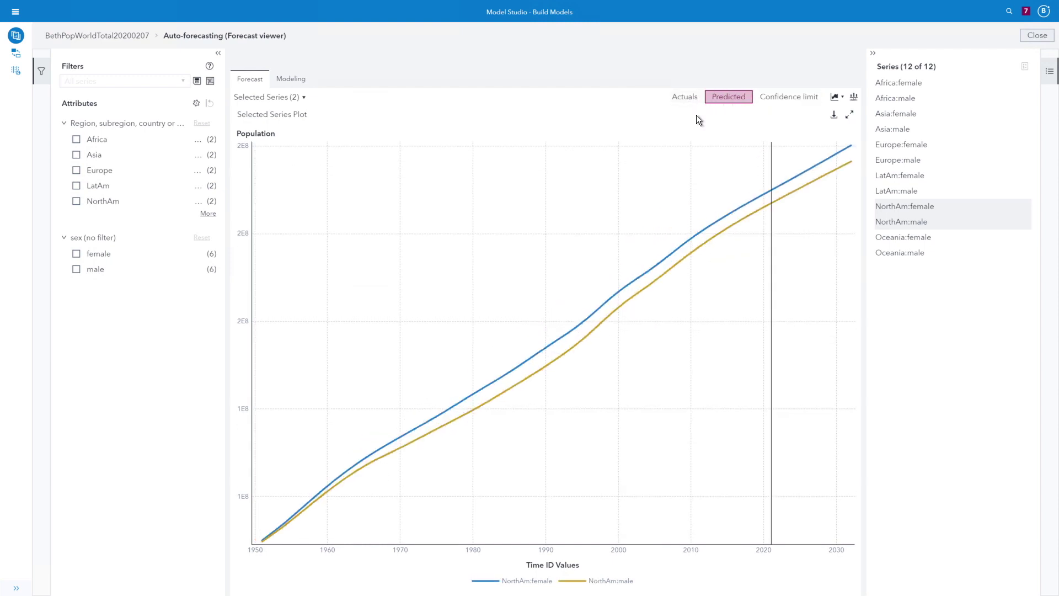
pyautogui.click(787, 100)
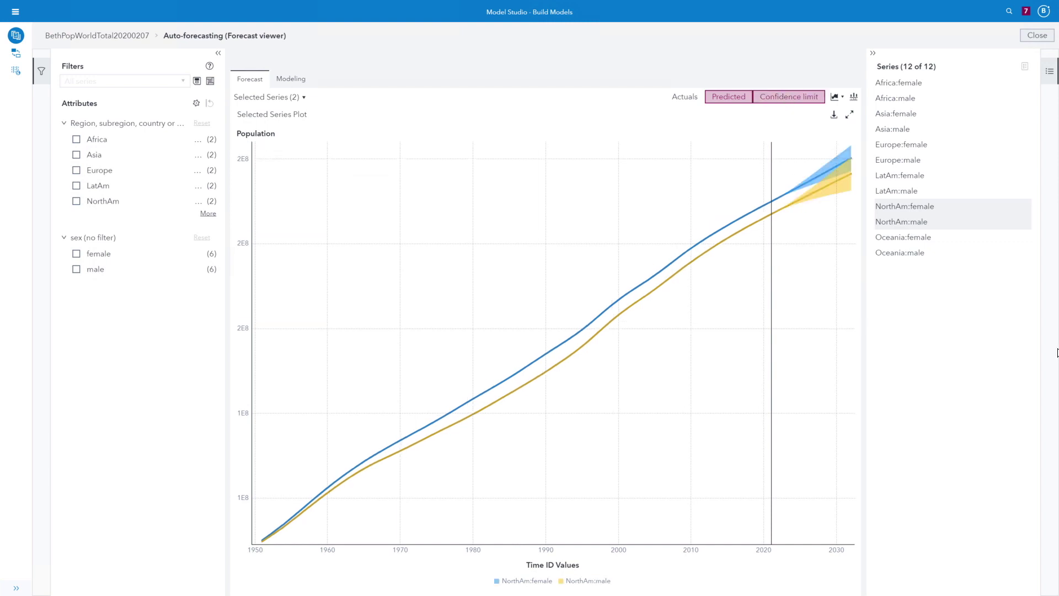
pyautogui.click(1050, 71)
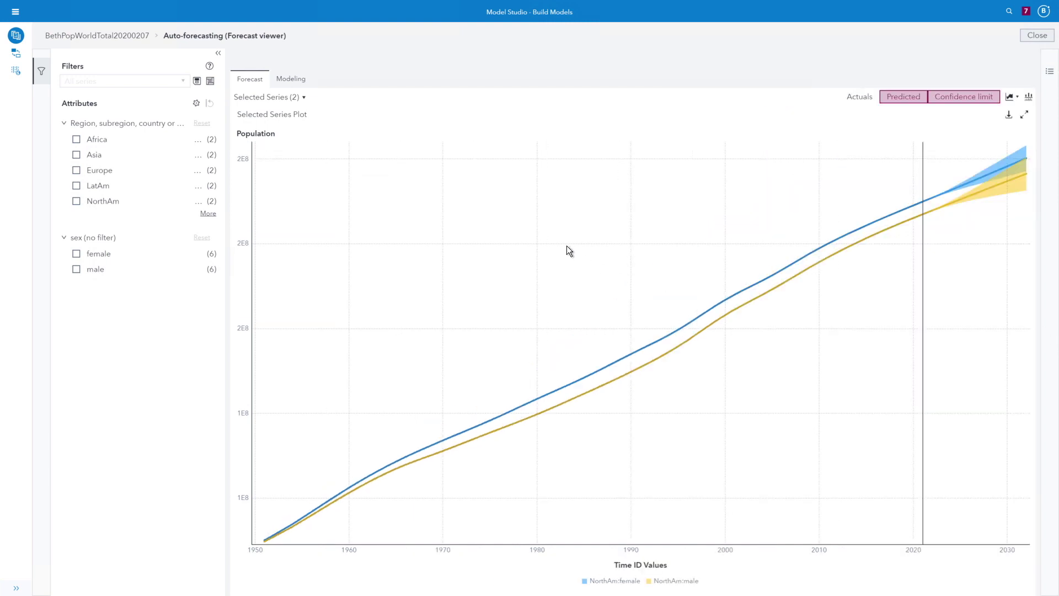
# - Show the Modeling tab results for the Asia:female series
pyautogui.click(292, 78)
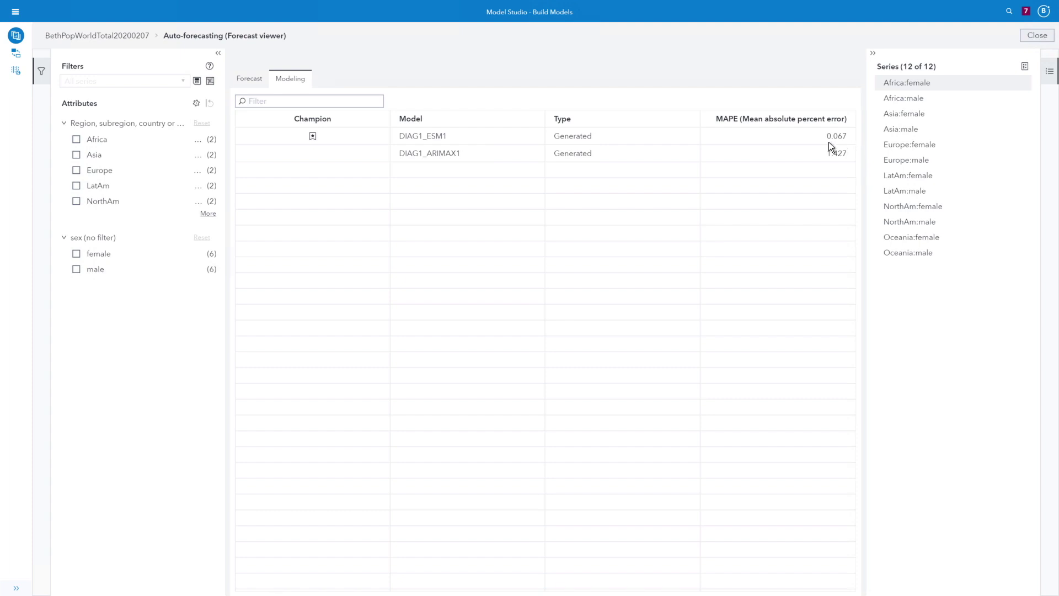
pyautogui.click(917, 118)
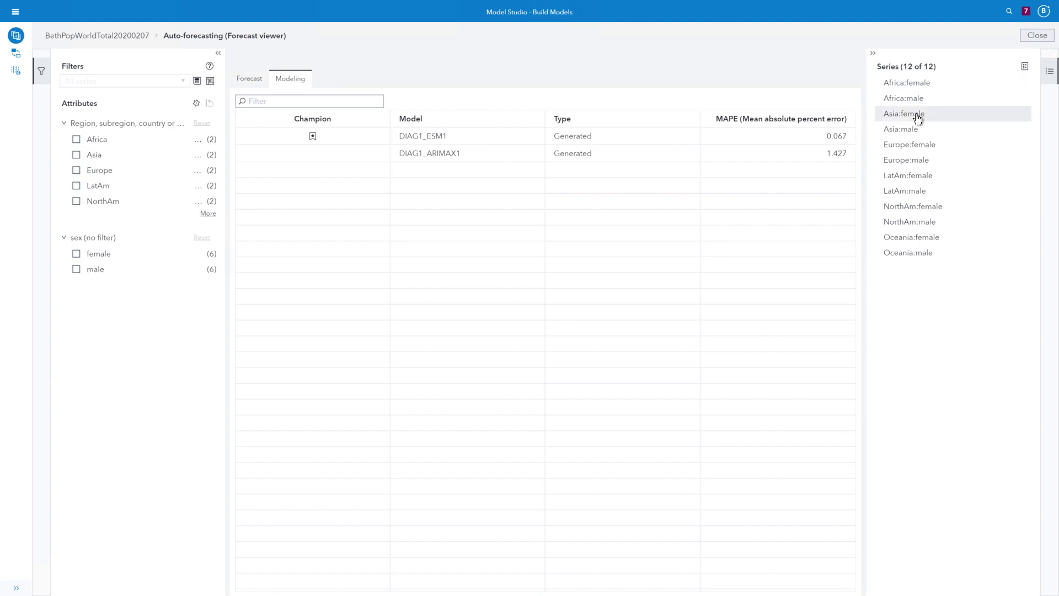